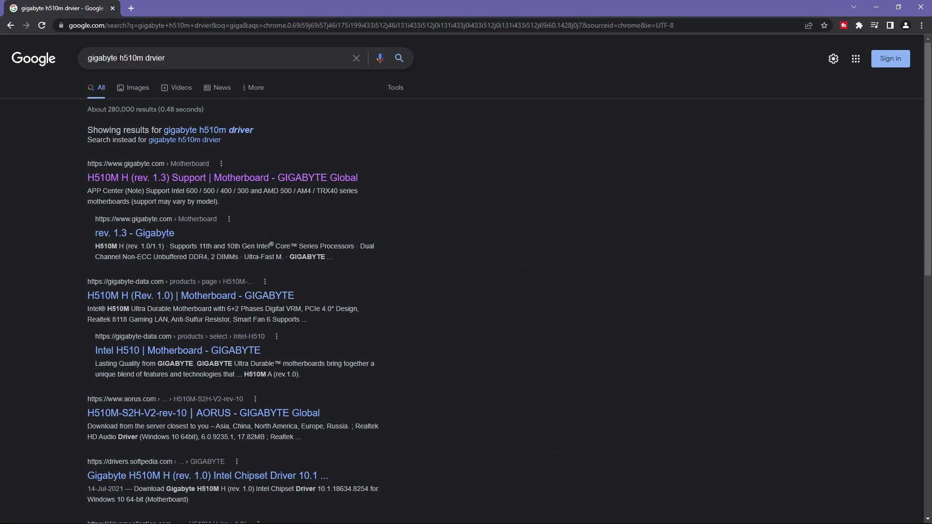
Replace 'drvier' with 'rev 1.0' in the query and open the H510M H (Rev. 1.0) Gigabyte result.
{"action": "left_click", "coordinate": [120, 58]}
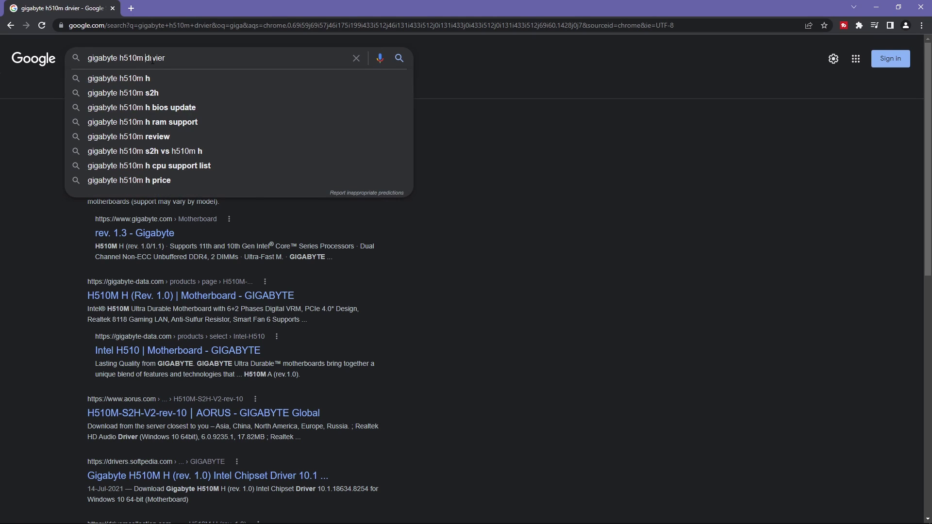
{"action": "double_click", "coordinate": [169, 58]}
{"action": "key", "text": "BackSpace"}
{"action": "type", "text": "rev.1.0) dri"}
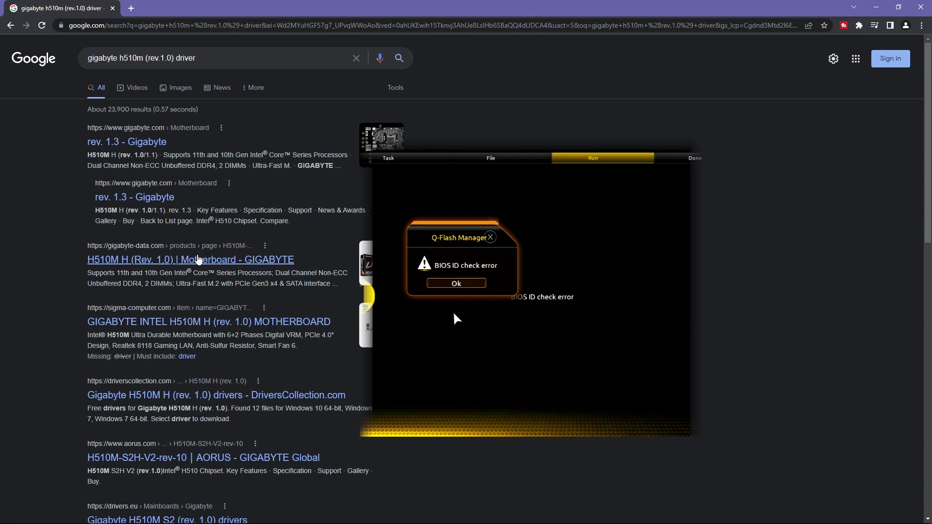
{"action": "left_click", "coordinate": [191, 261]}
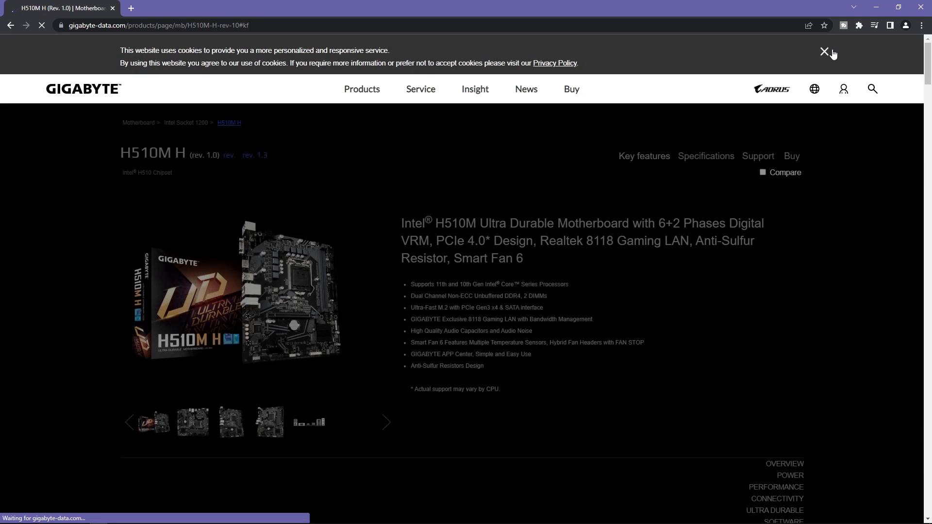
Download mb_bios_h510m-h_f14.zip, the F14 BIOS, from the H510M H support BIOS list.
{"action": "left_click", "coordinate": [825, 52]}
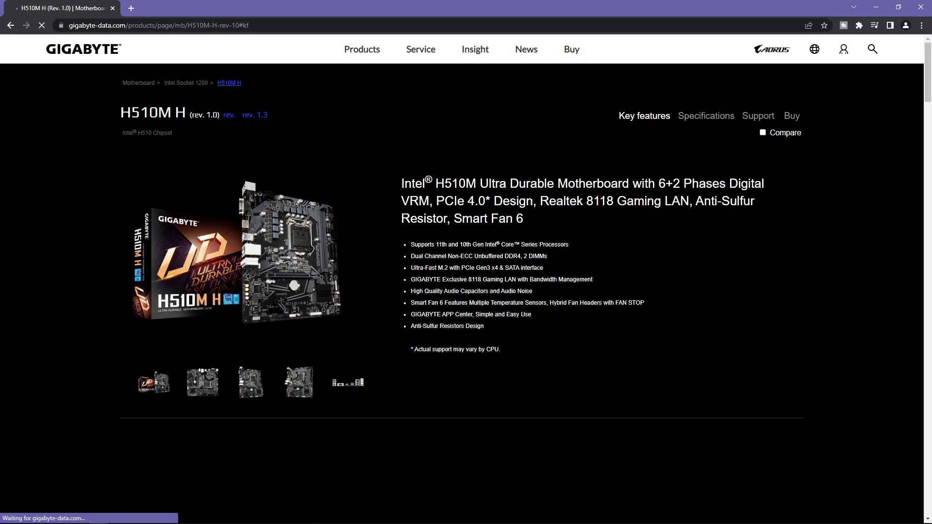
{"action": "scroll", "coordinate": [409, 301], "scroll_direction": "down", "scroll_amount": 15}
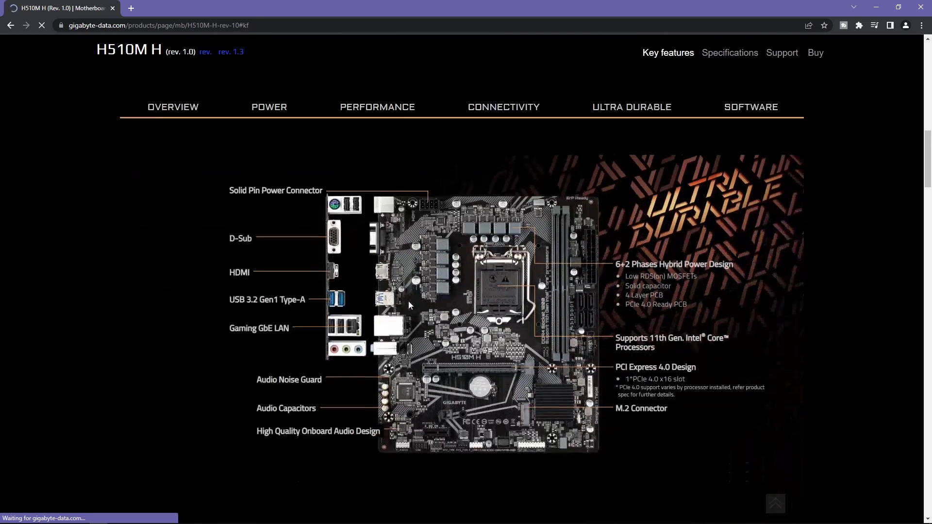
{"action": "left_click", "coordinate": [777, 55]}
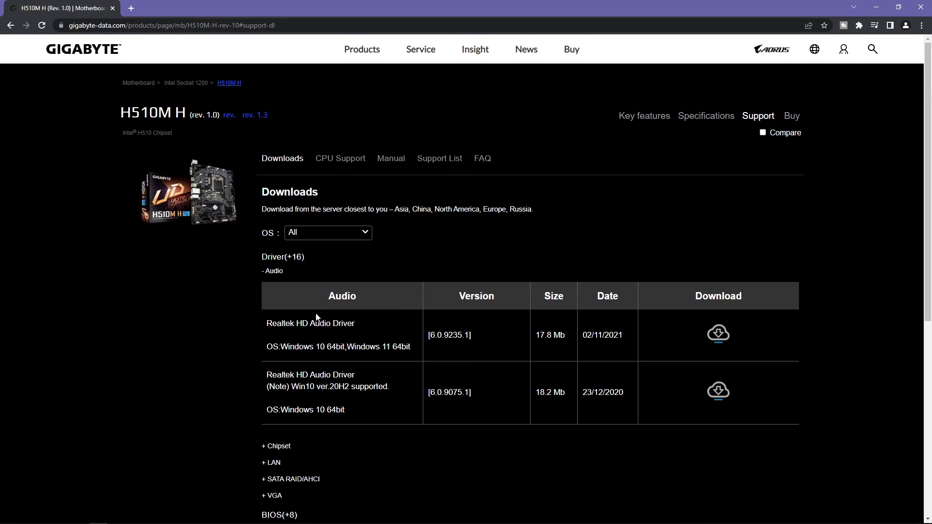
{"action": "left_click", "coordinate": [280, 514]}
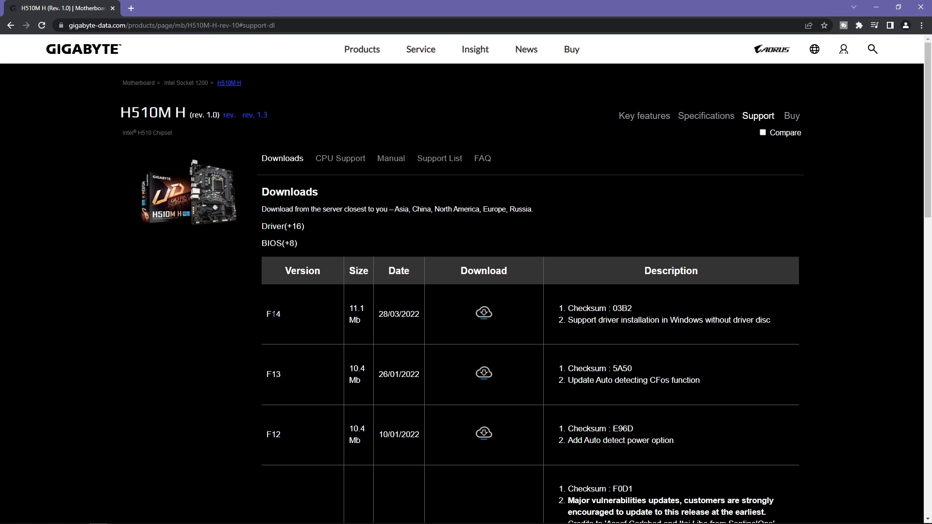
{"action": "left_click", "coordinate": [489, 315]}
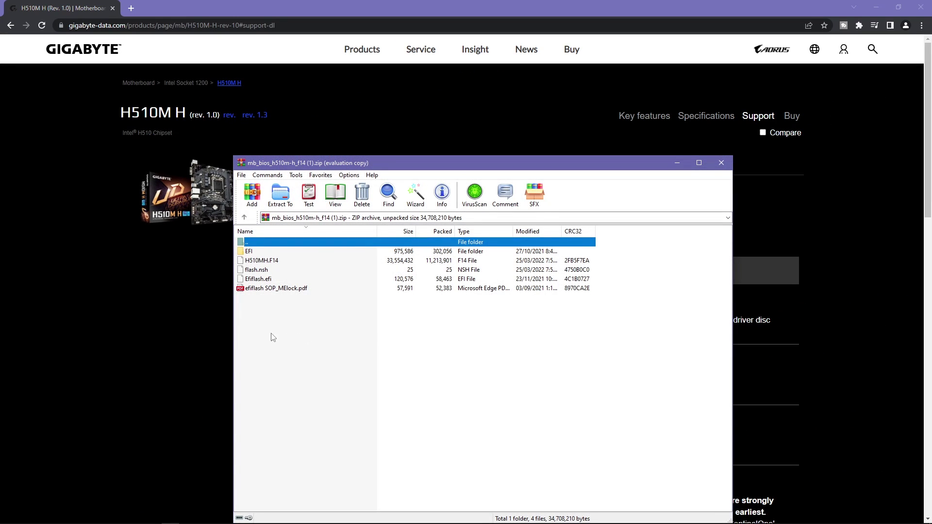
Extract all F14 archive files into G:\BIOS, replacing existing copies, and close WinRAR.
{"action": "left_click_drag", "start_coordinate": [272, 337], "coordinate": [295, 251]}
{"action": "left_click", "coordinate": [543, 348]}
{"action": "right_click", "coordinate": [276, 264]}
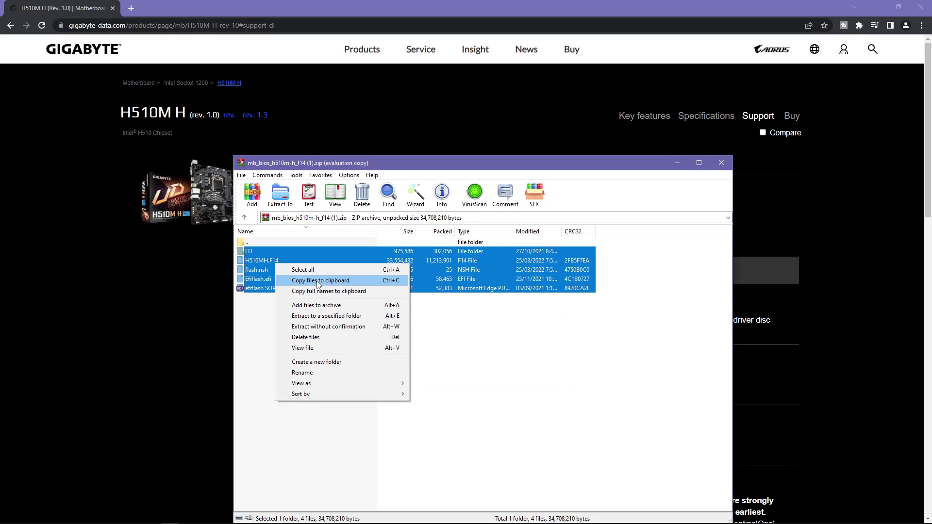
{"action": "left_click", "coordinate": [321, 316]}
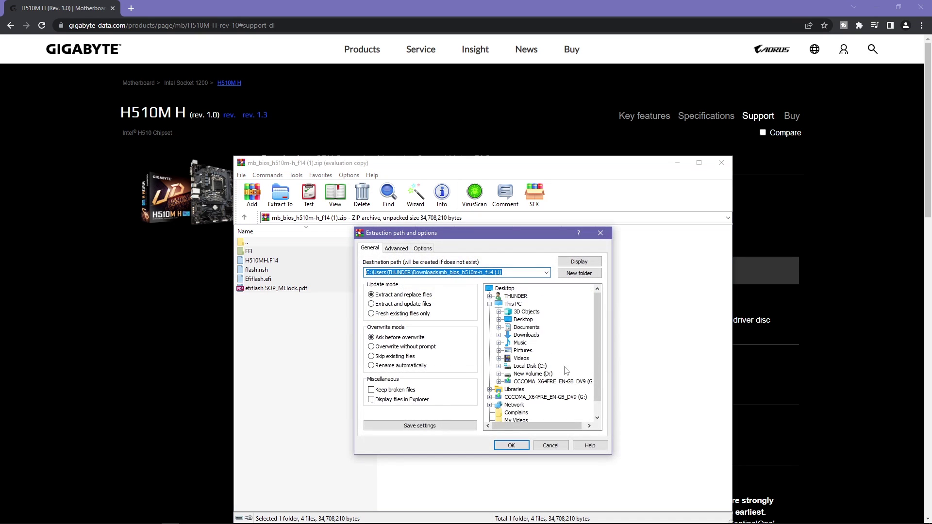
{"action": "left_click", "coordinate": [528, 383]}
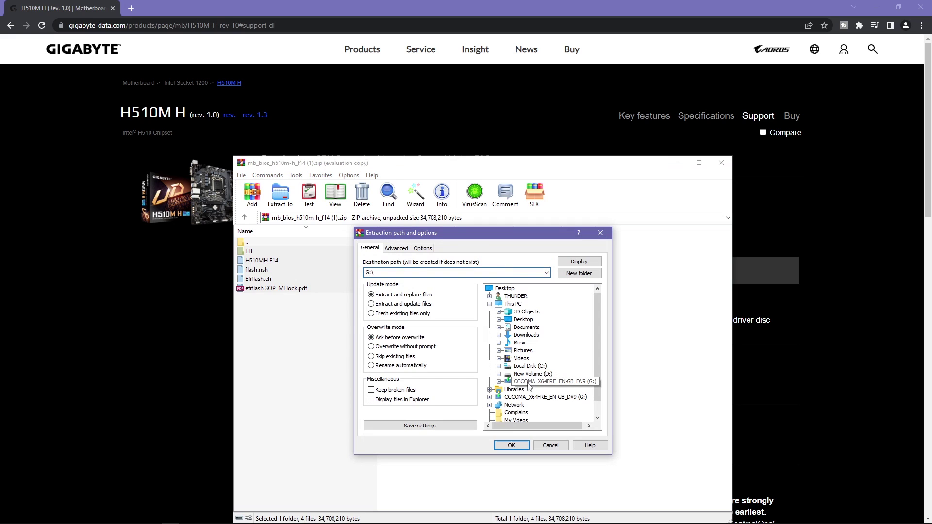
{"action": "left_click", "coordinate": [410, 272]}
{"action": "type", "text": "BIOS"}
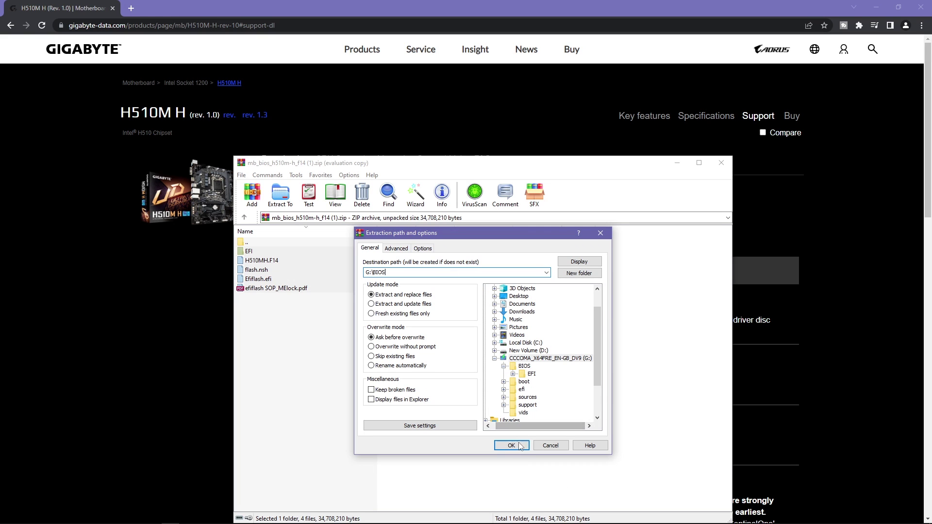
{"action": "left_click", "coordinate": [511, 446]}
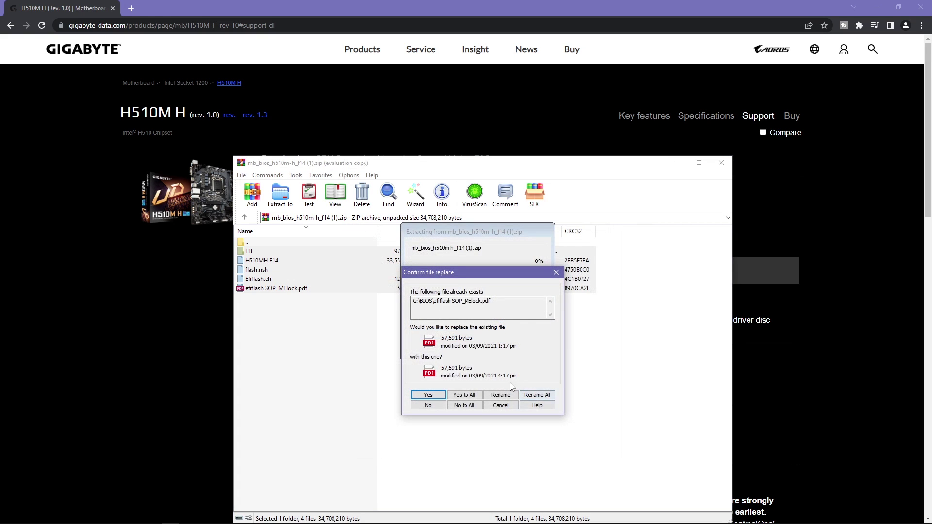
{"action": "left_click", "coordinate": [464, 395]}
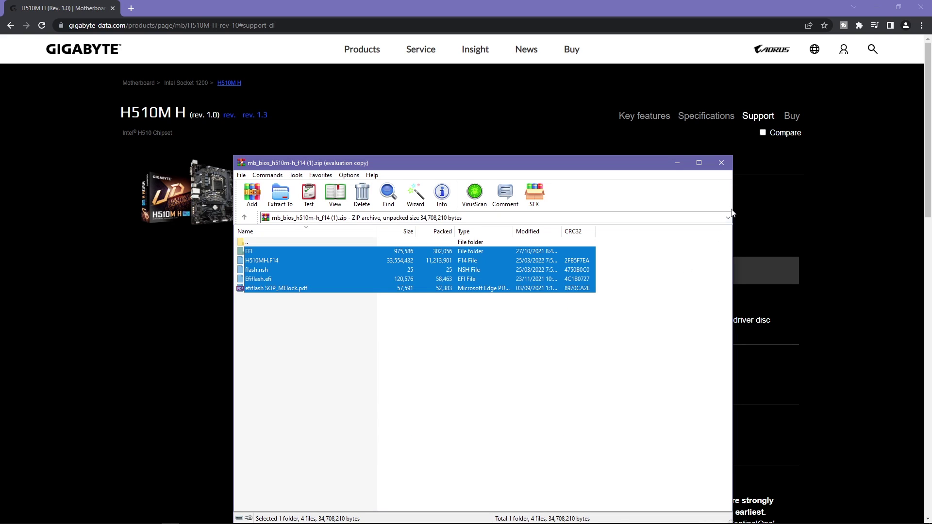
{"action": "left_click", "coordinate": [721, 163]}
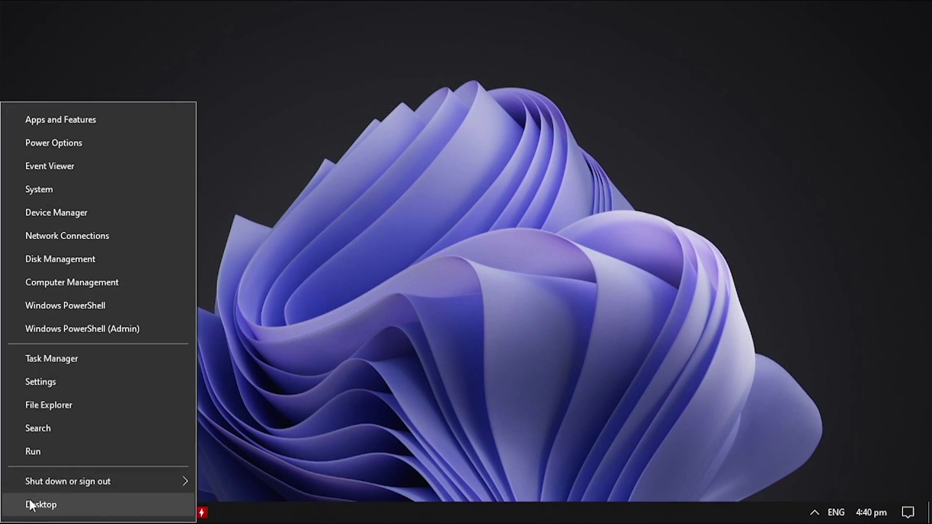
Restart the PC from the Start button's shut down options to reach the BIOS.
{"action": "mouse_move", "coordinate": [68, 490]}
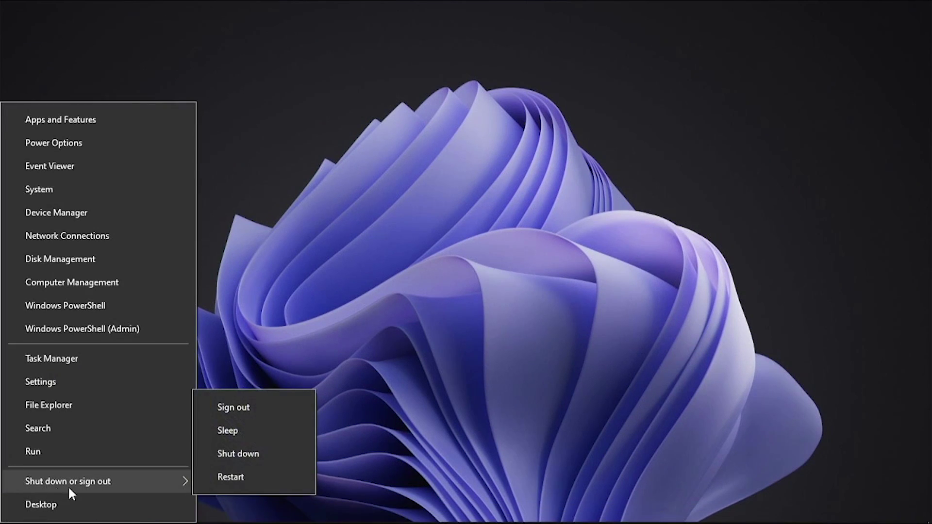
{"action": "left_click", "coordinate": [206, 482]}
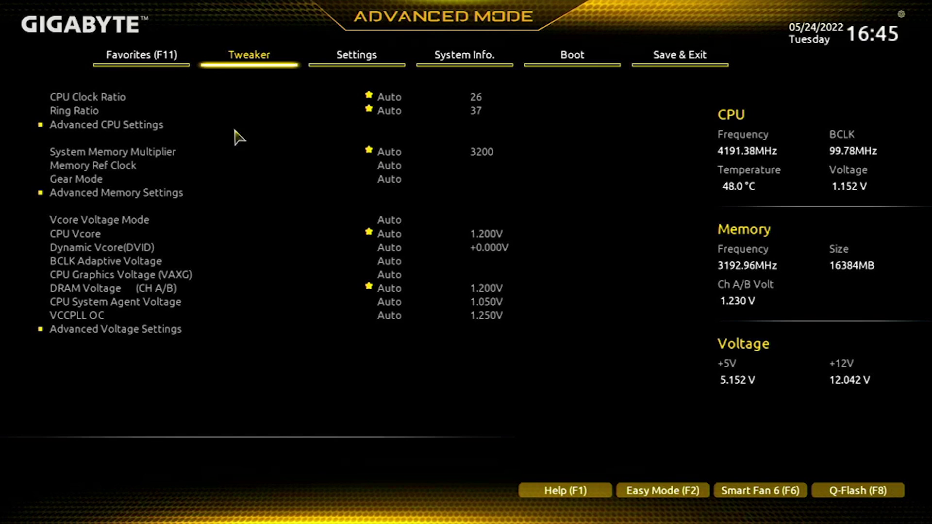
Switch to Easy Mode, launch Q-Flash and highlight the Update BIOS task.
{"action": "key", "text": "F2"}
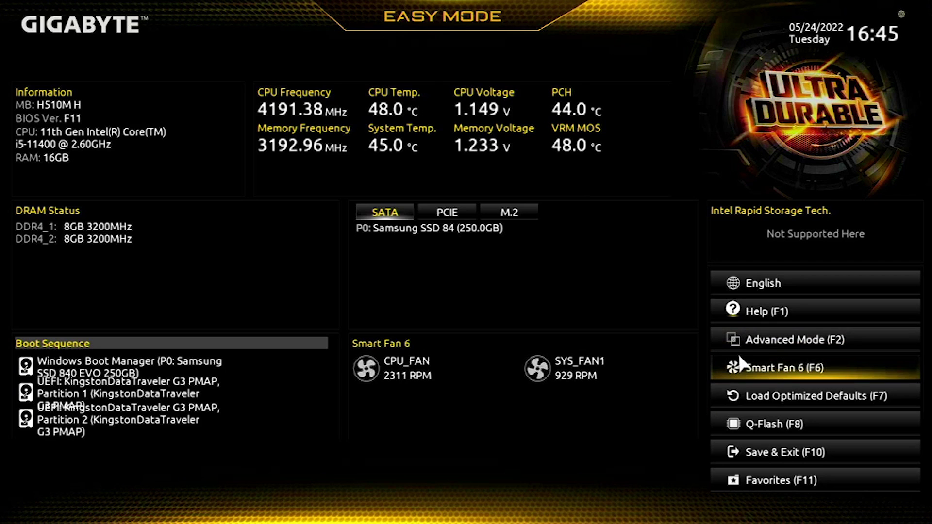
{"action": "left_click", "coordinate": [747, 423]}
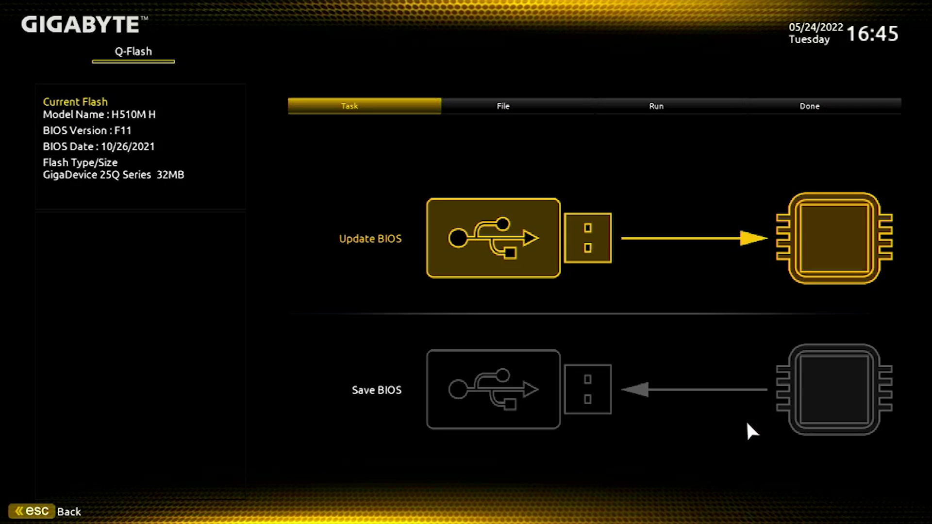
{"action": "key", "text": "Down"}
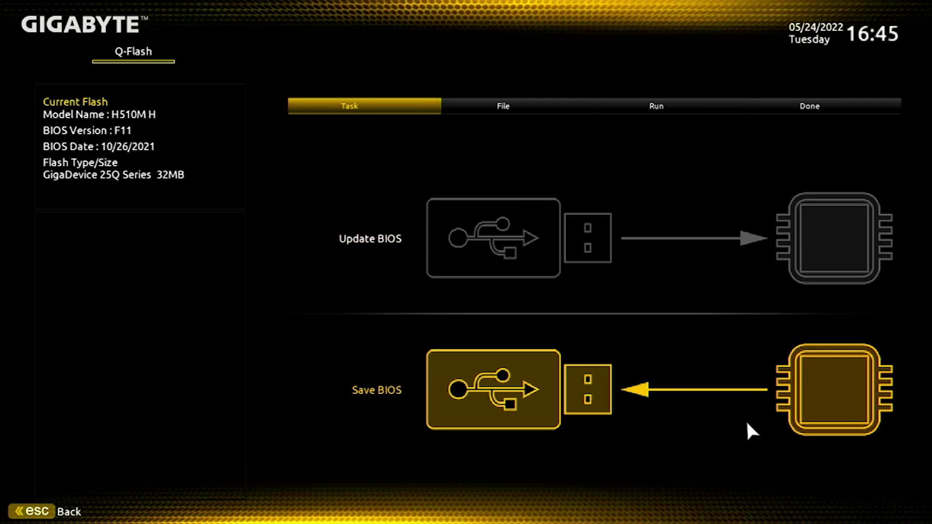
{"action": "key", "text": "Up"}
{"action": "key", "text": "Down"}
Start Update BIOS, switch to drive E: Kingston, and pick H510MH.F14 in its BIOS folder.
{"action": "key", "text": "Return"}
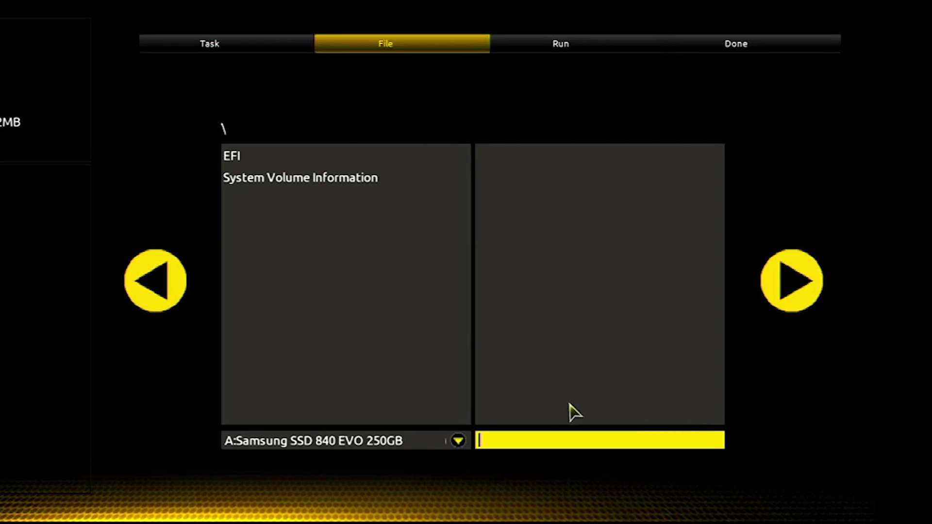
{"action": "left_click", "coordinate": [446, 442]}
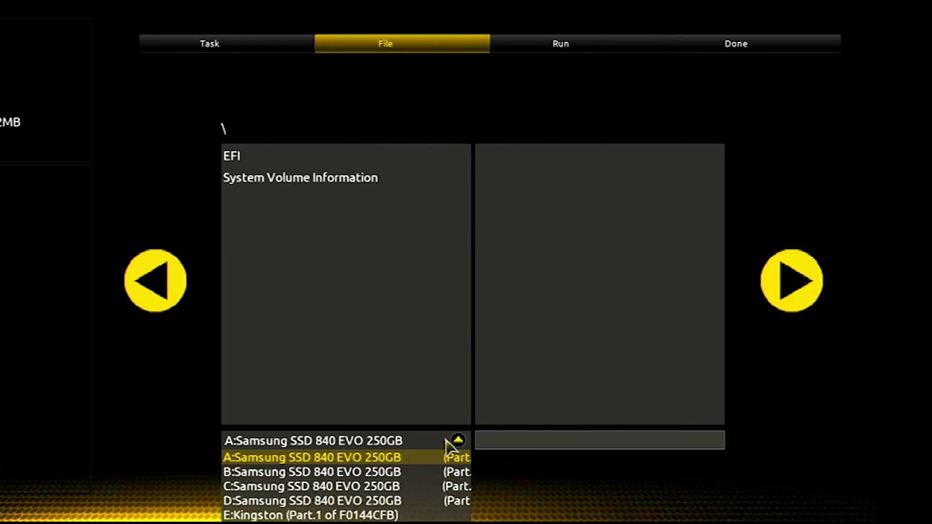
{"action": "left_click", "coordinate": [362, 516]}
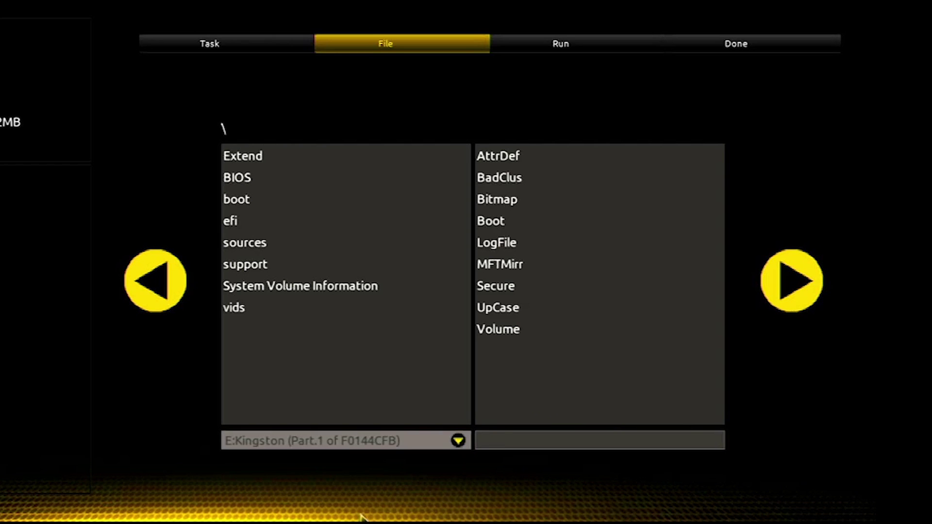
{"action": "double_click", "coordinate": [245, 178]}
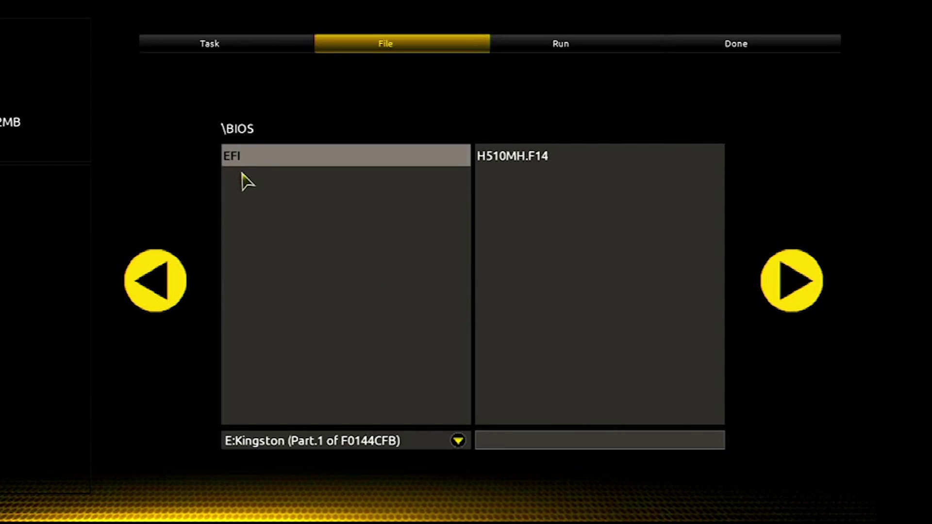
{"action": "left_click", "coordinate": [511, 161]}
{"action": "left_click", "coordinate": [511, 162]}
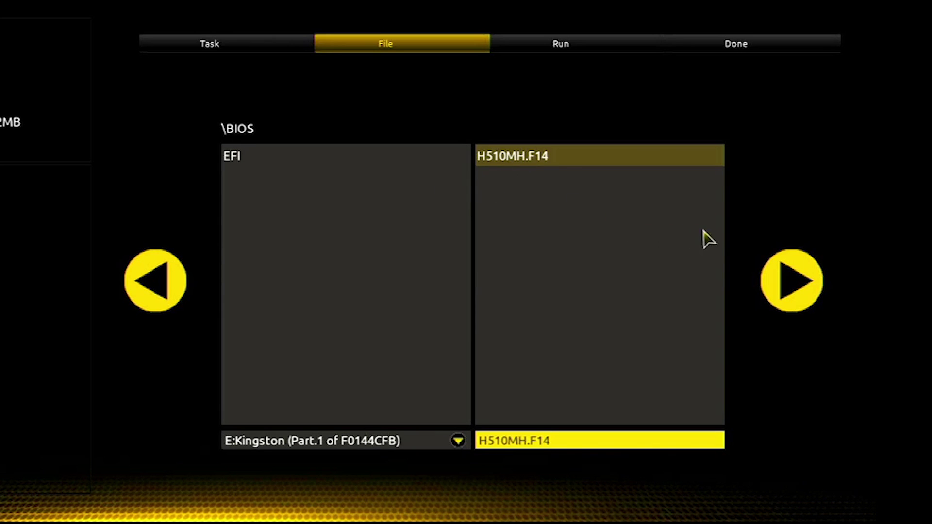
Confirm the H510MH.F14 update with Yes and start the flash.
{"action": "left_click", "coordinate": [772, 287]}
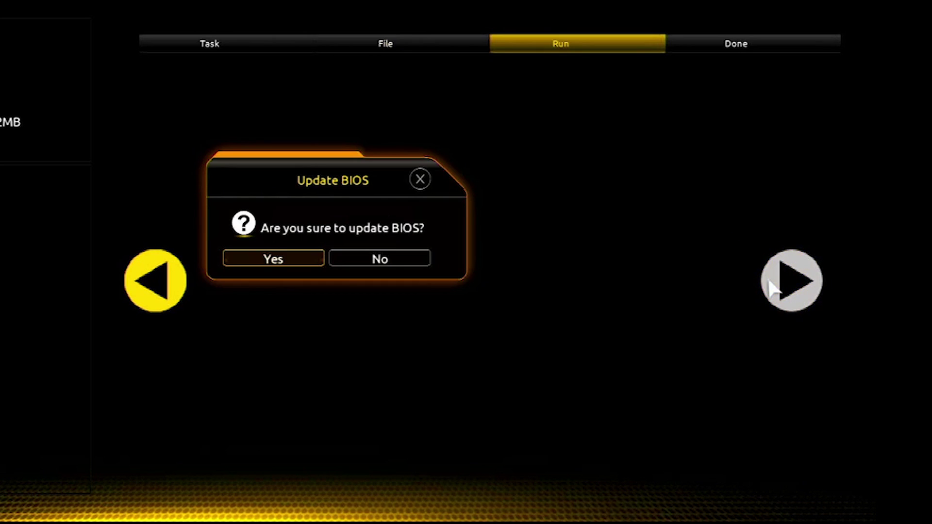
{"action": "left_click", "coordinate": [302, 269]}
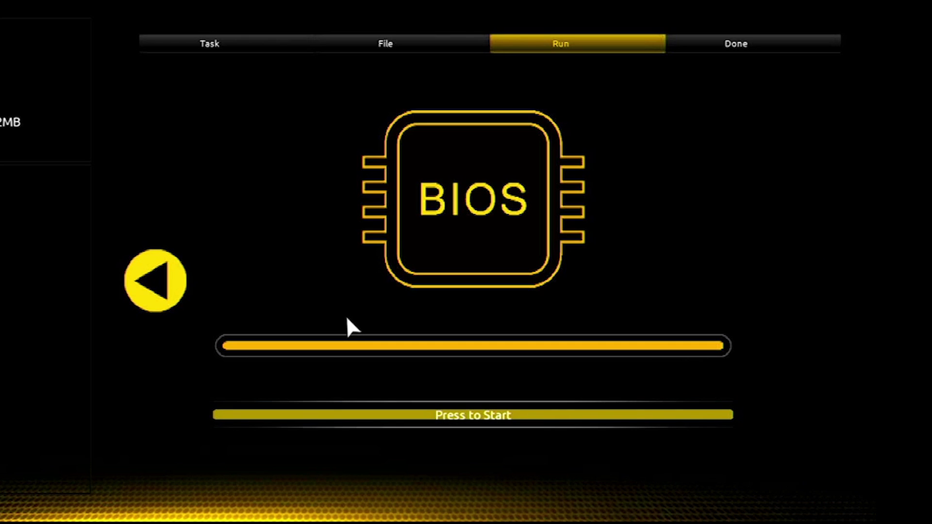
{"action": "key", "text": "Return"}
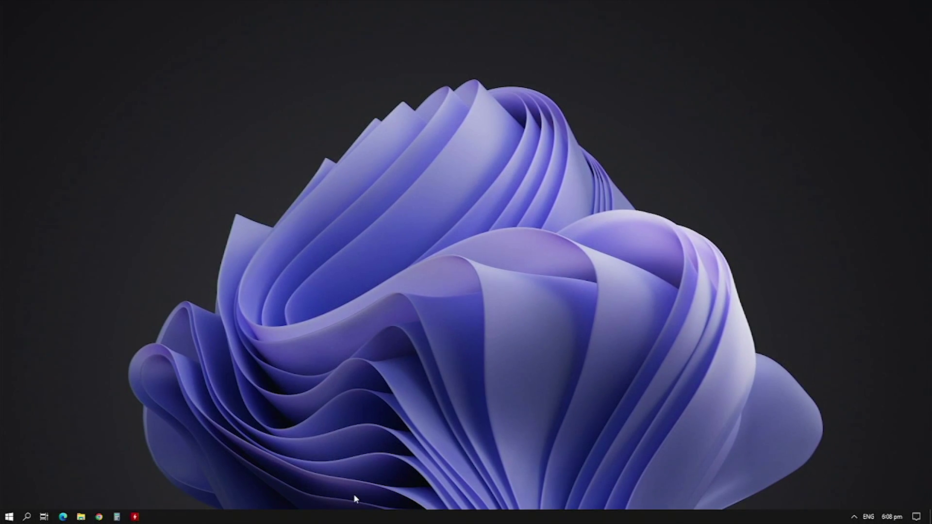
Search 'siv' from the Start menu and launch System Information Viewer.
{"action": "key", "text": "super"}
{"action": "type", "text": "siv"}
{"action": "key", "text": "Return"}
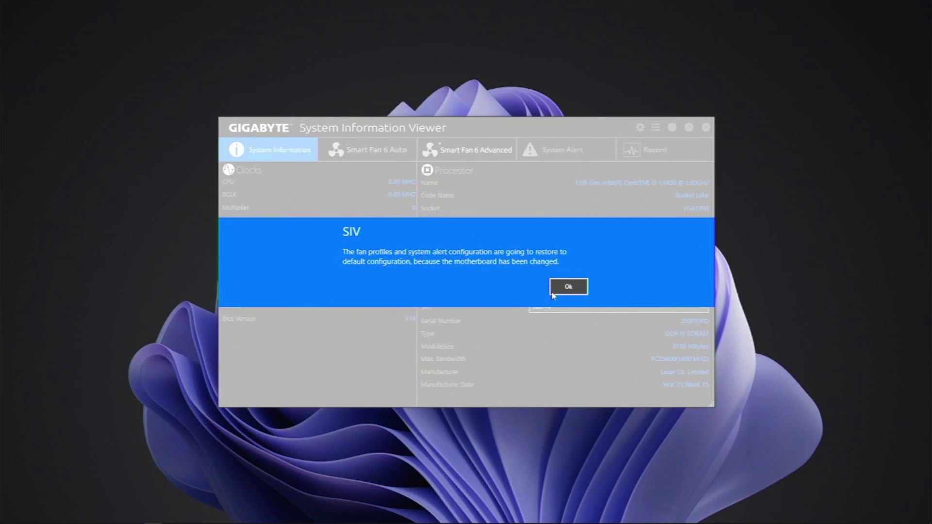
Dismiss the fan profile and alert reset notice with Ok.
{"action": "left_click", "coordinate": [568, 287]}
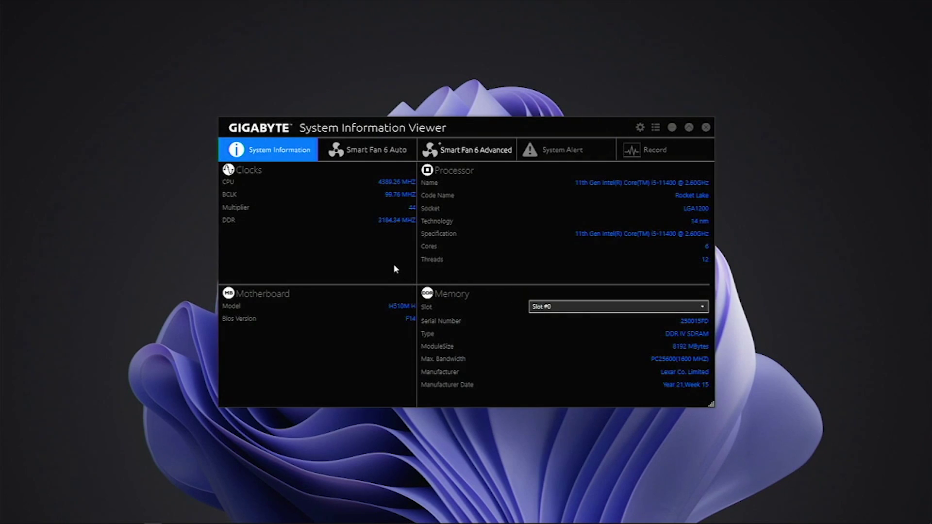